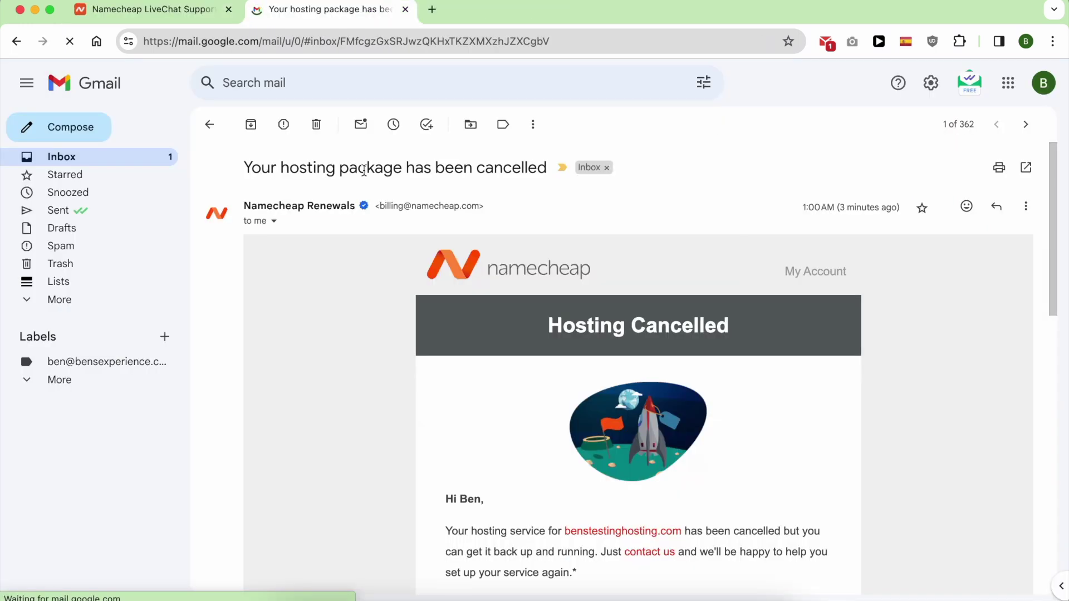
# - Open the Mastering Hostinger Shared Hosting course card from the University courses list
pyautogui.tripleClick(363, 168)
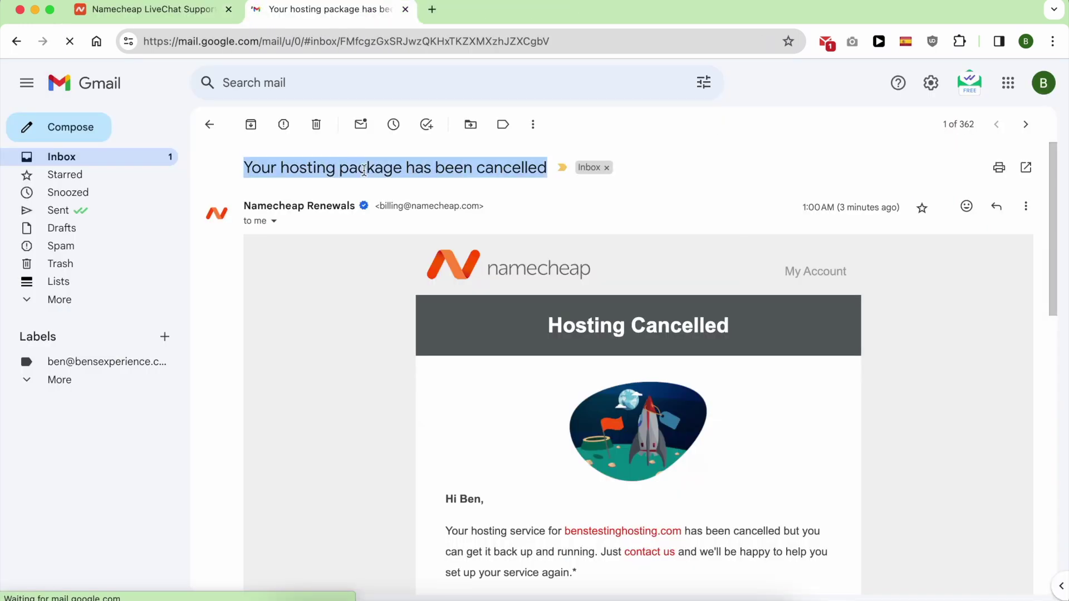
pyautogui.moveTo(363, 206)
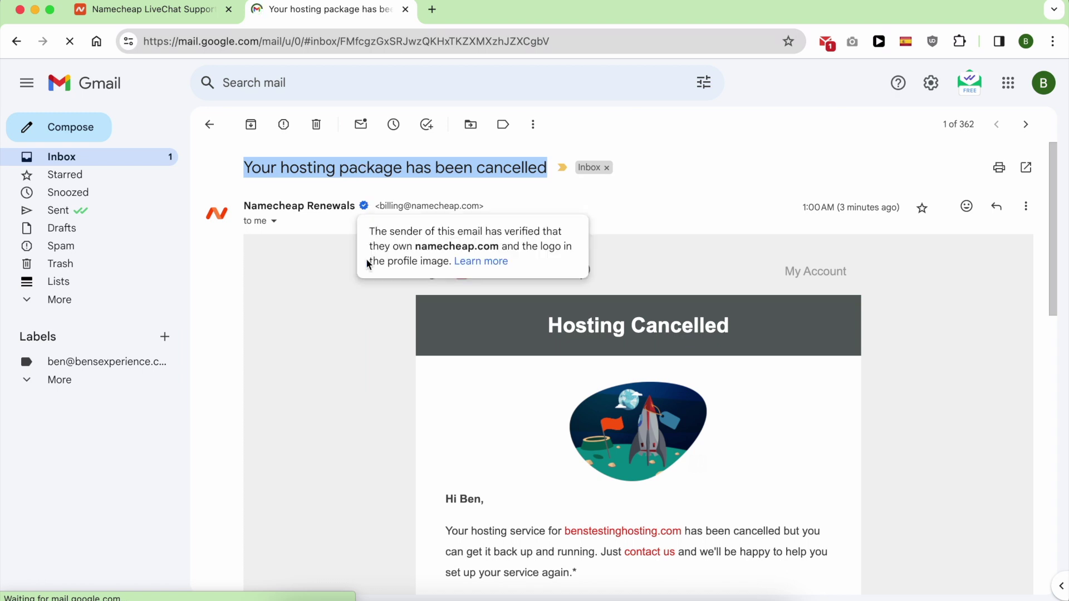
pyautogui.click(356, 343)
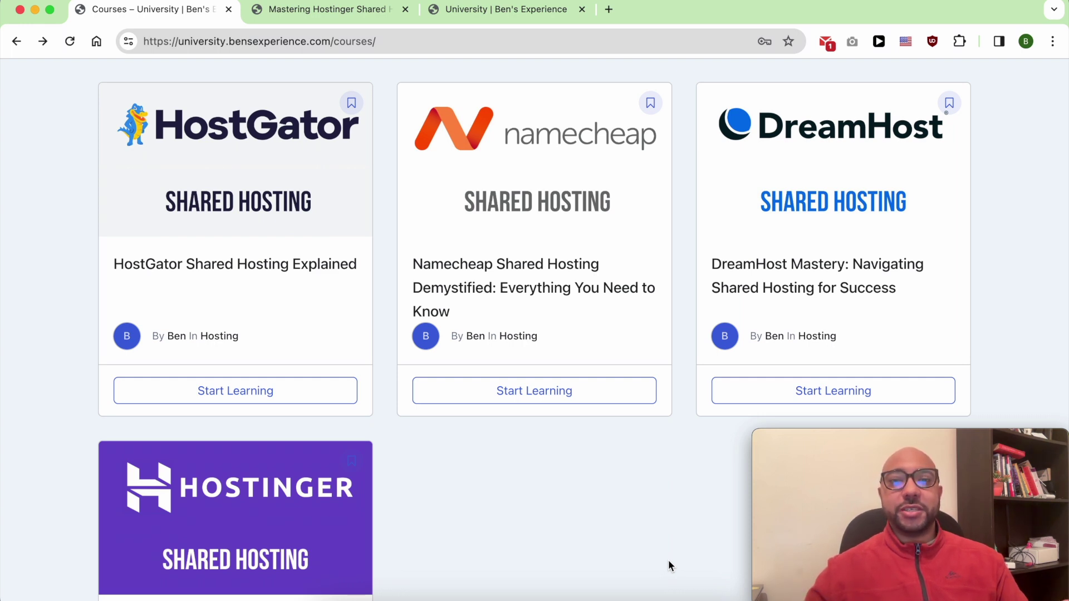
pyautogui.click(232, 455)
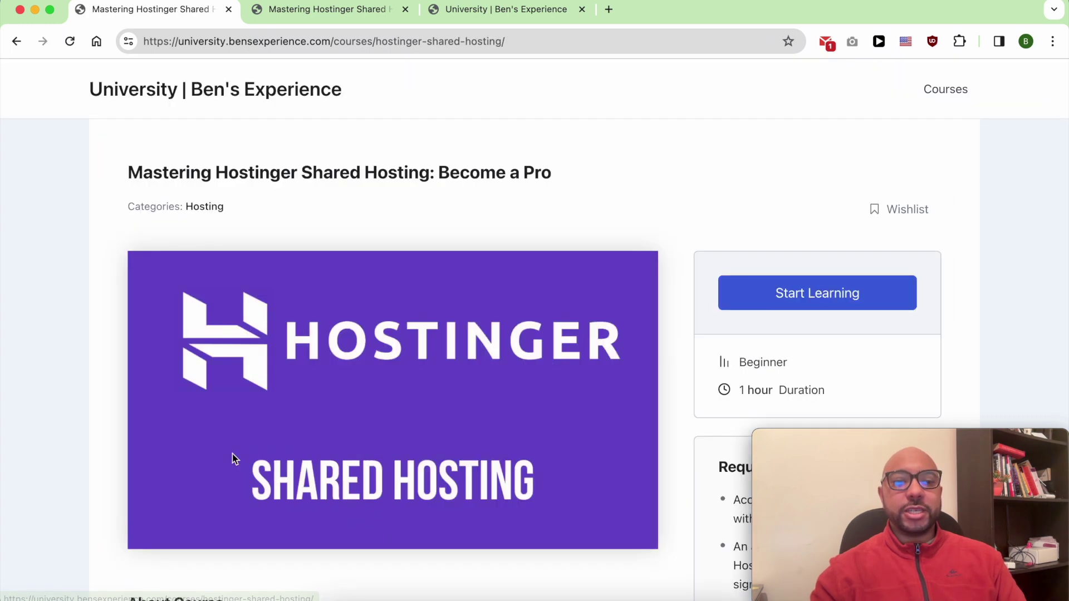
pyautogui.scroll(-3, 233, 454)
pyautogui.scroll(-4, 233, 454)
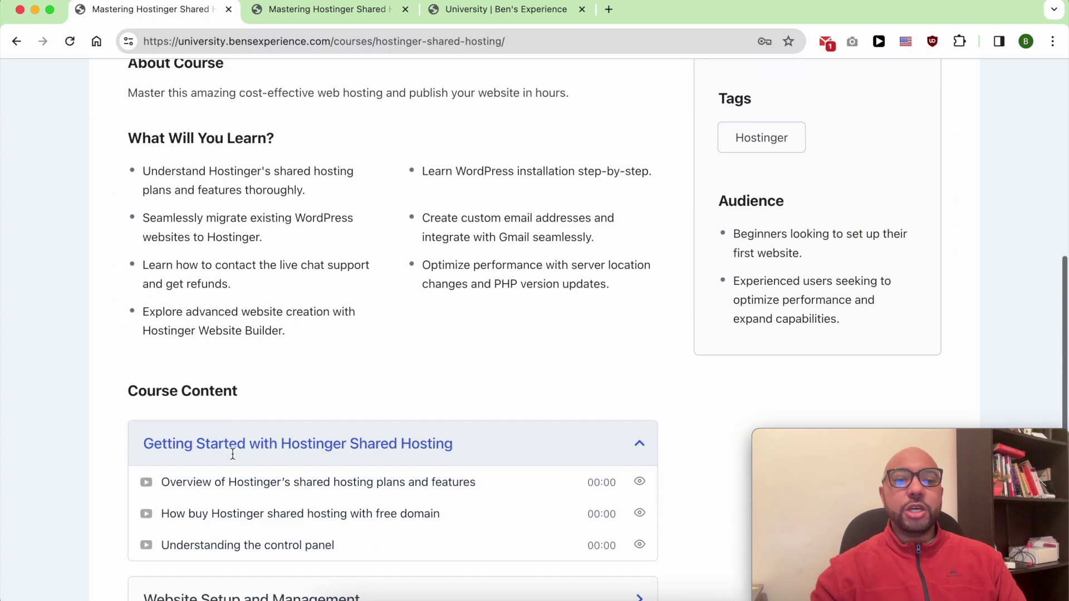
pyautogui.scroll(-2, 234, 459)
pyautogui.scroll(-2, 233, 459)
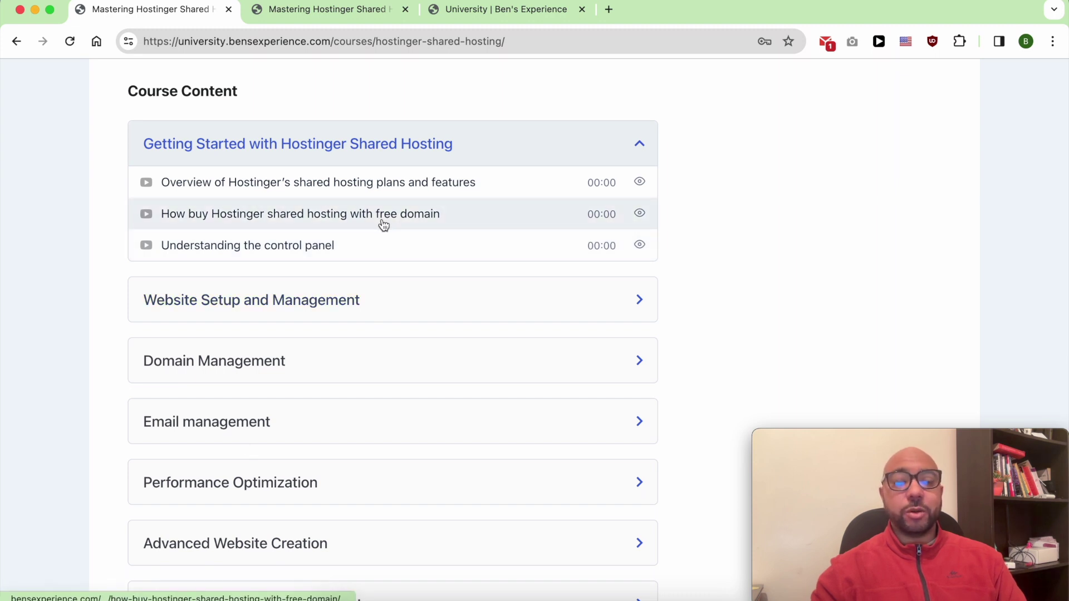
# - Expand the Website Setup, Domain, Email, Performance, Advanced Website Creation and Account and Billing sections
pyautogui.click(329, 311)
pyautogui.scroll(-2, 331, 314)
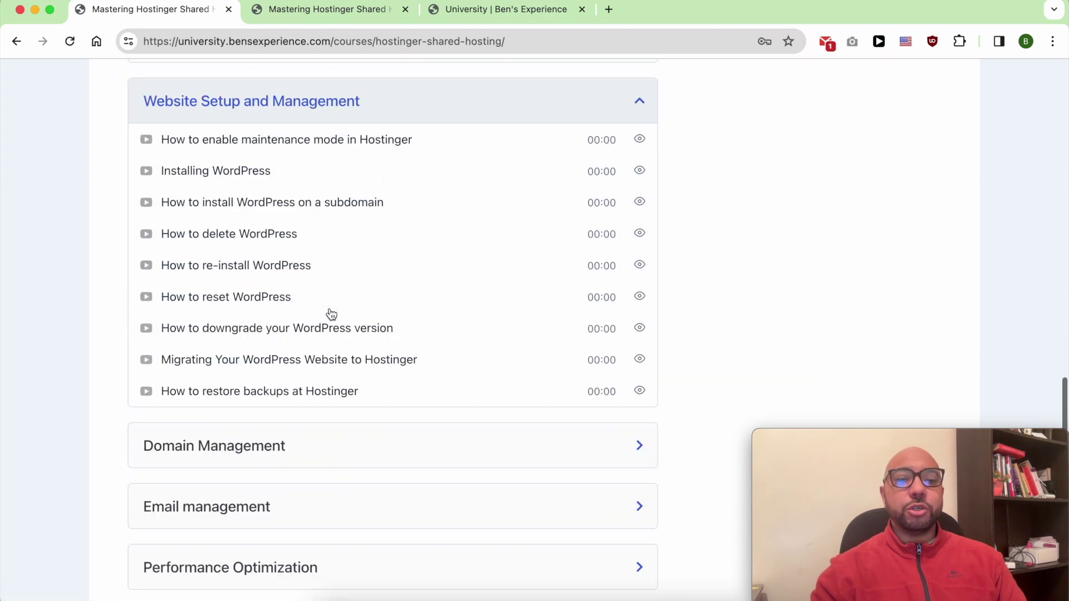
pyautogui.scroll(-2, 329, 311)
pyautogui.click(320, 294)
pyautogui.click(259, 397)
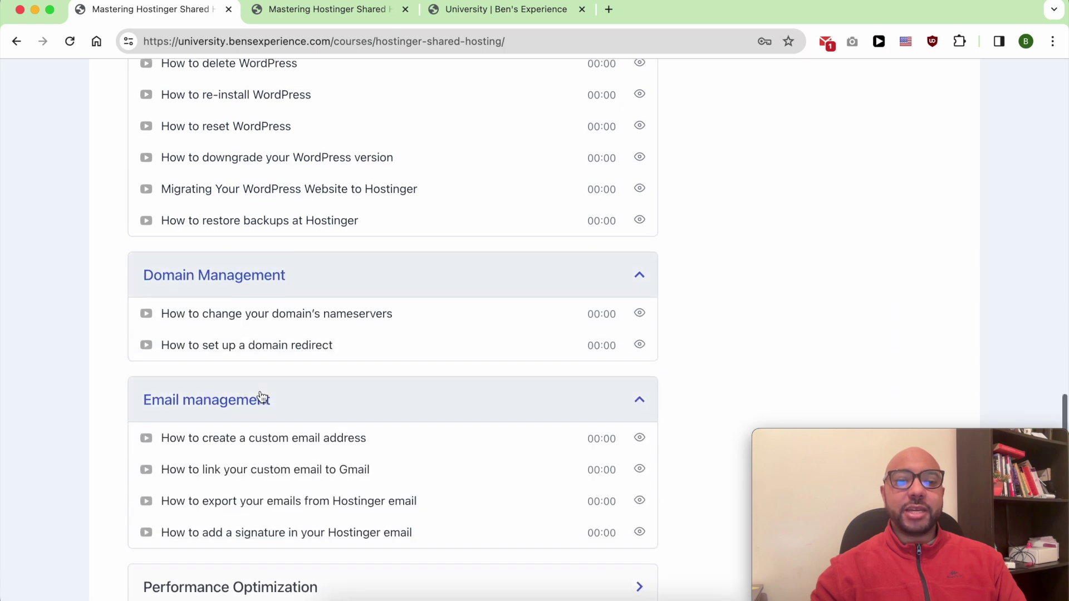
pyautogui.scroll(-3, 275, 396)
pyautogui.click(346, 355)
pyautogui.scroll(-1, 347, 351)
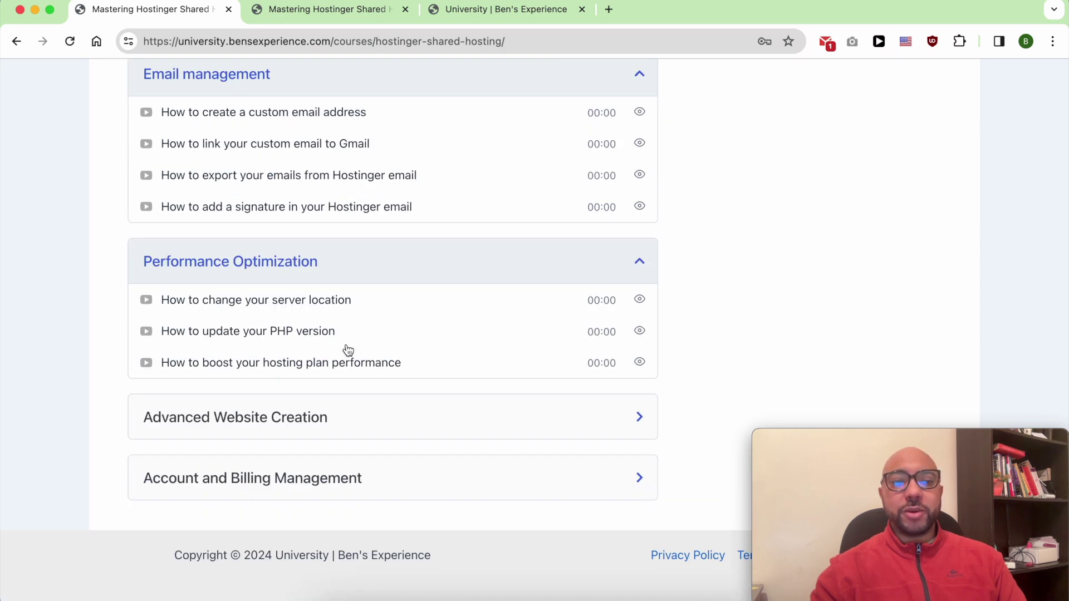
pyautogui.click(334, 435)
pyautogui.scroll(-1, 318, 571)
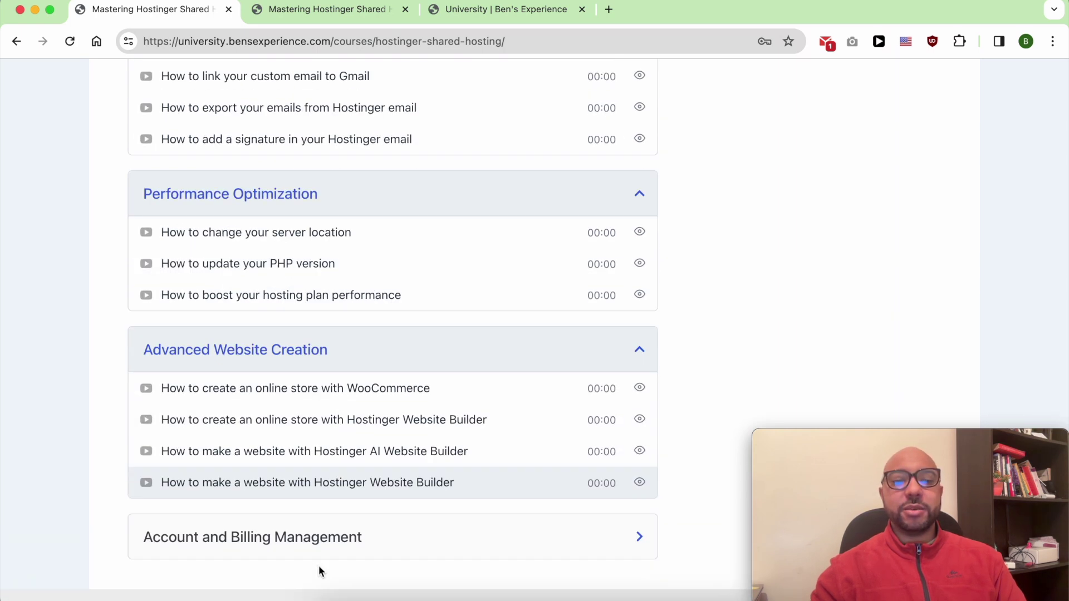
pyautogui.click(370, 535)
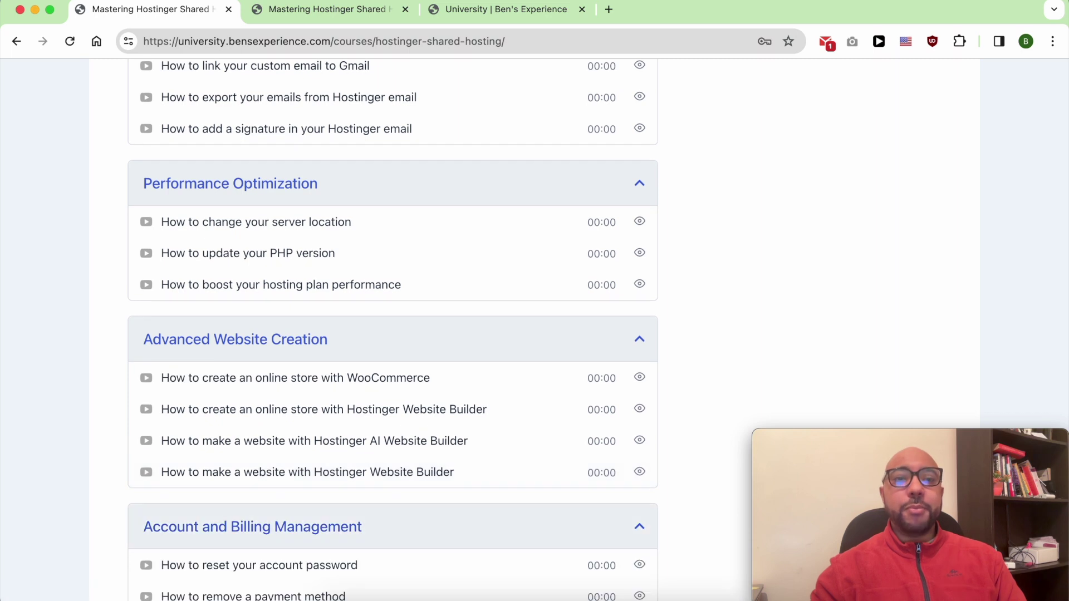
pyautogui.click(449, 10)
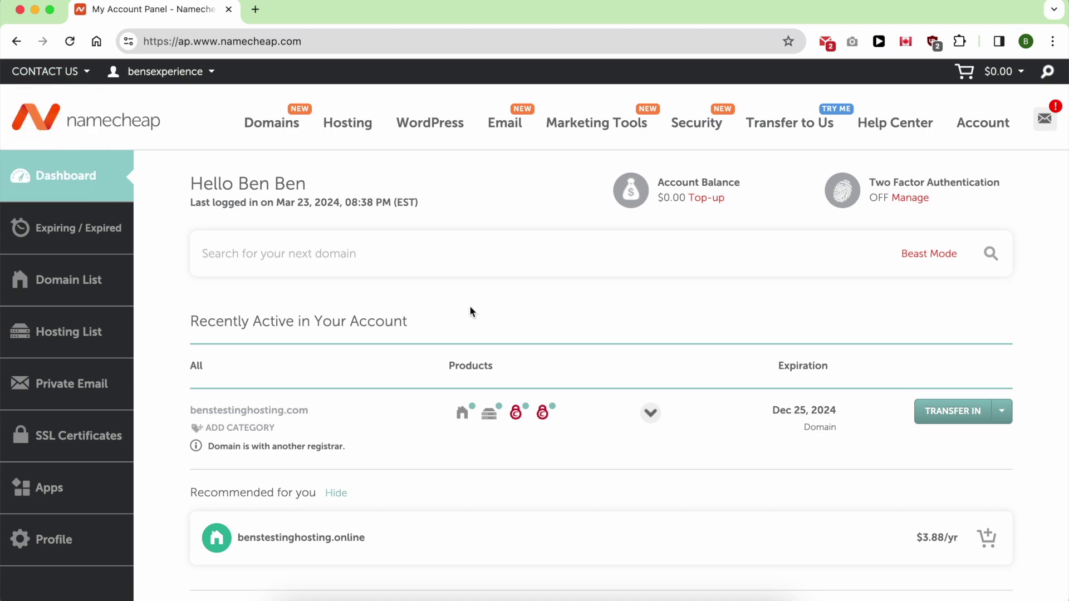
pyautogui.moveTo(50, 71)
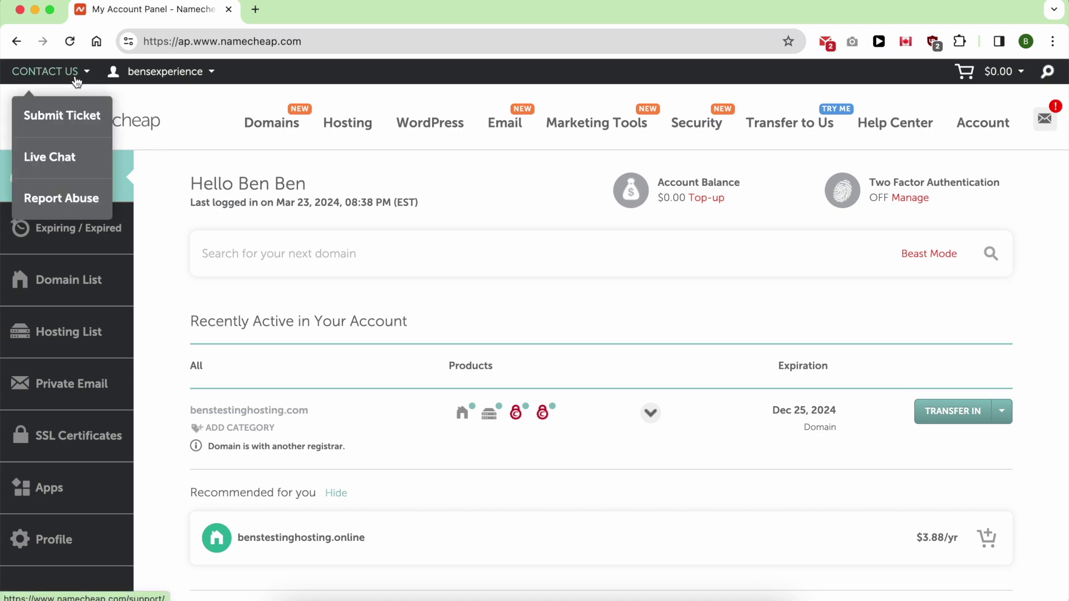
# - Start a live chat requesting cancellation of the benstestinghosting.com hosting with a refund
pyautogui.click(82, 166)
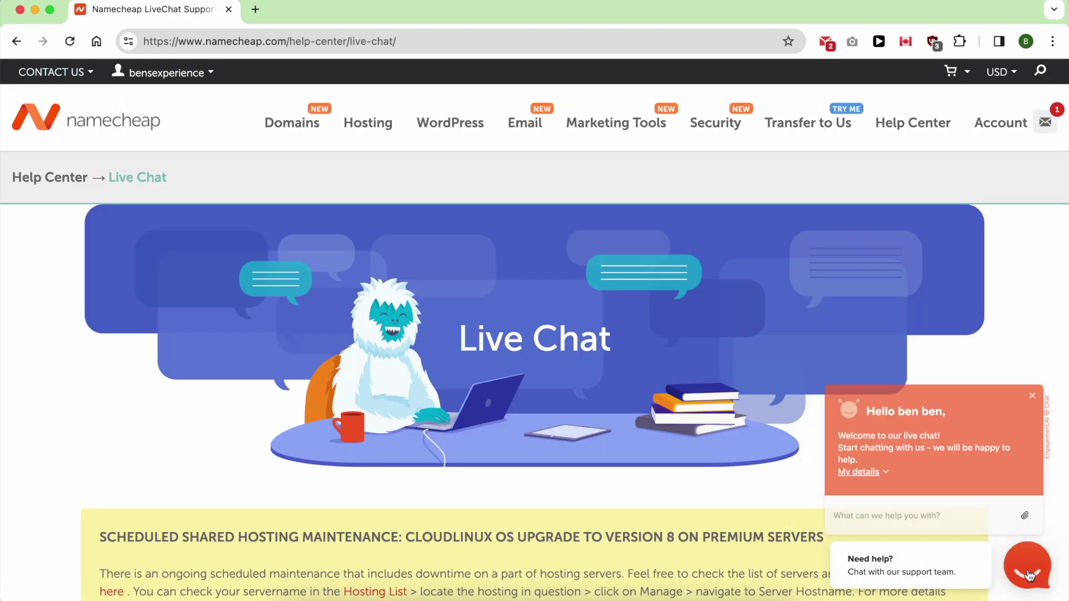
pyautogui.write('i want to cancel')
pyautogui.press('BackSpace')
pyautogui.press('BackSpace')
pyautogui.press('BackSpace')
pyautogui.press('BackSpace')
pyautogui.write('delete my')
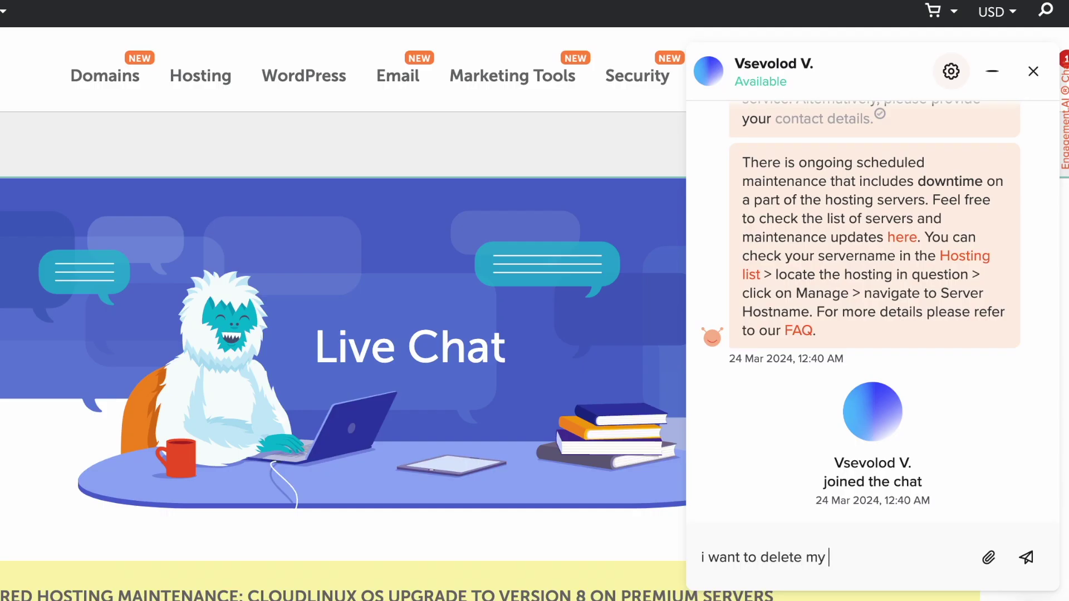
pyautogui.write(' account and get a refu')
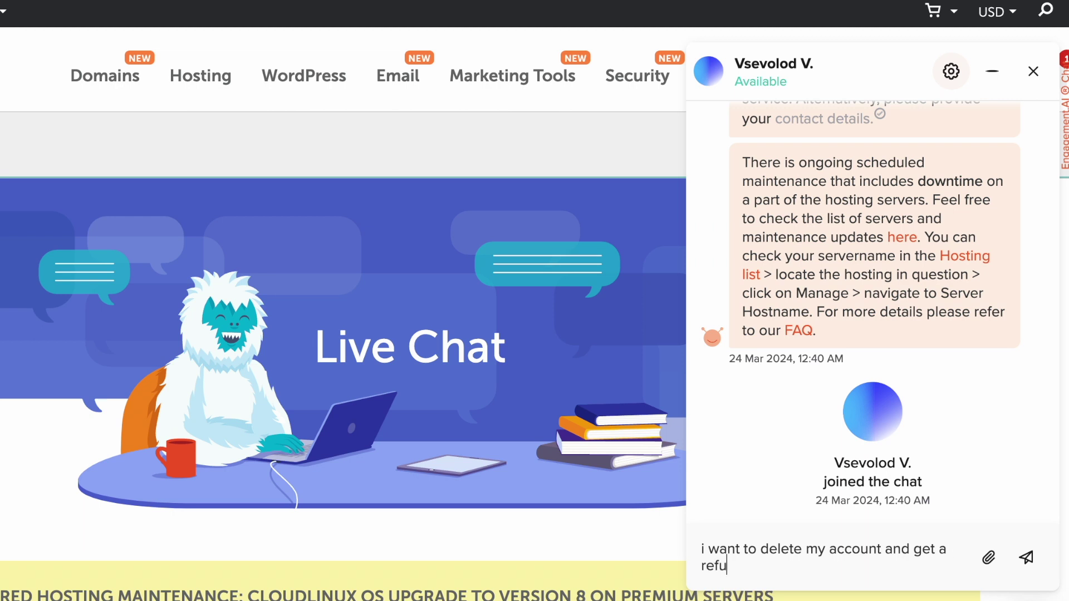
pyautogui.write('nd')
pyautogui.press('Return')
# - Greet agent Vsevolod and follow up asking whether he is still there
pyautogui.doubleClick(931, 327)
pyautogui.click(863, 543)
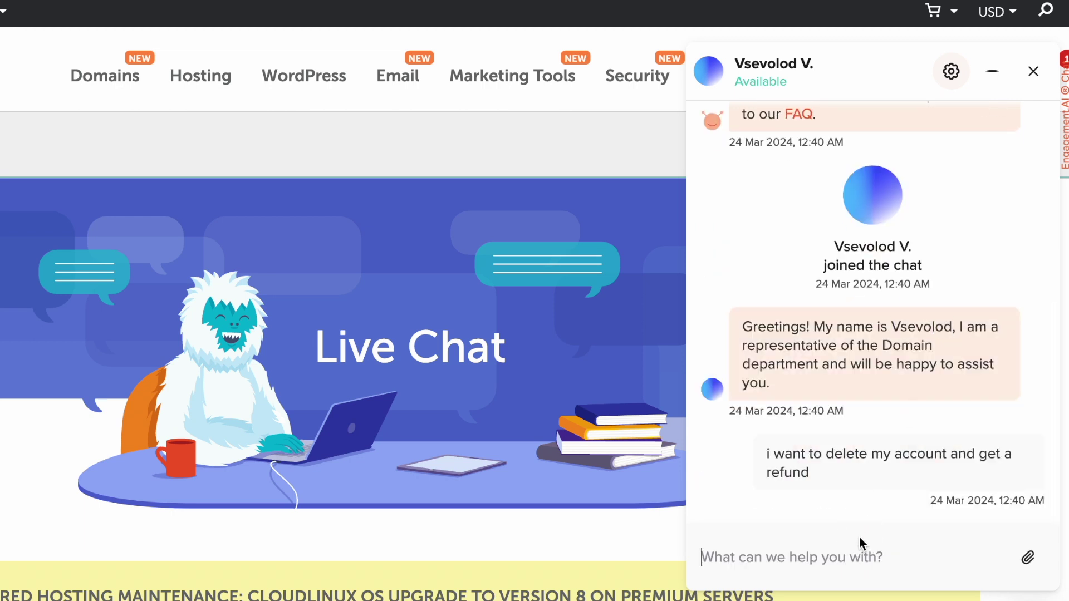
pyautogui.write('hi Vsevolod')
pyautogui.press('Return')
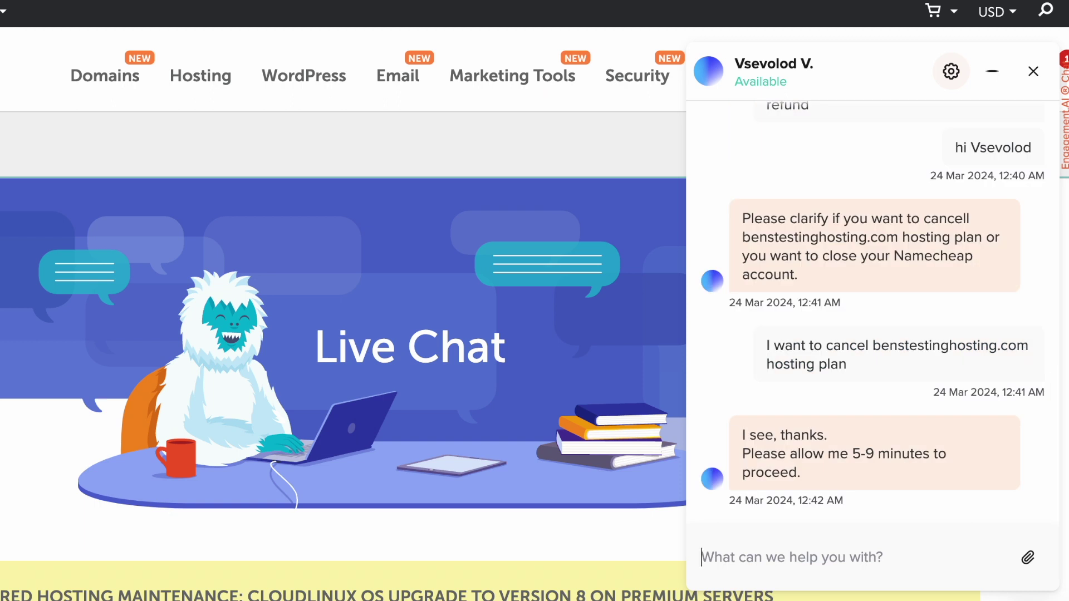
pyautogui.write('are you s')
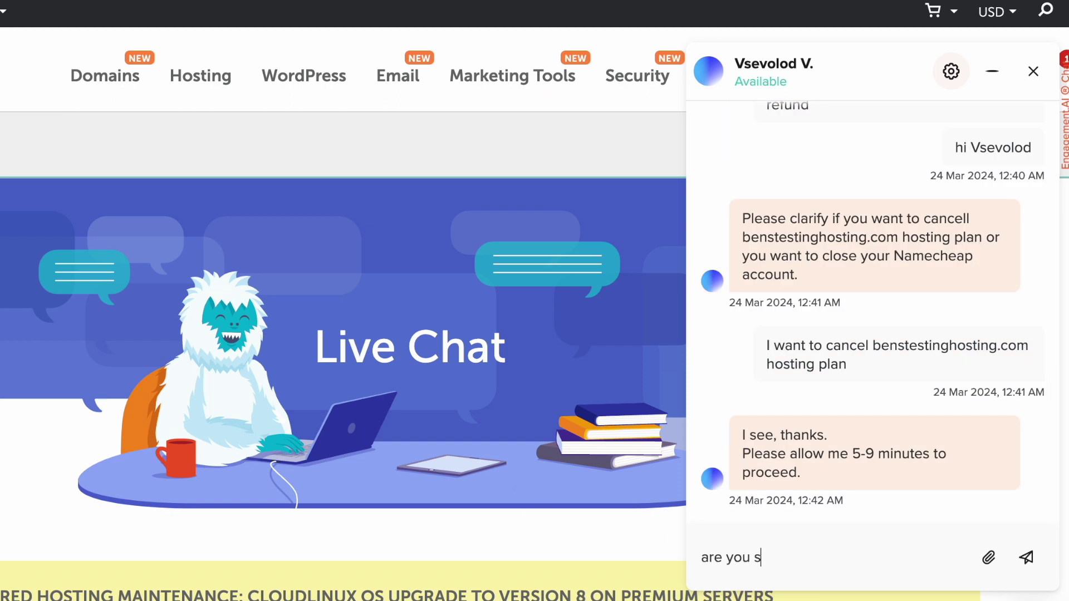
pyautogui.write('till with me?')
pyautogui.press('Return')
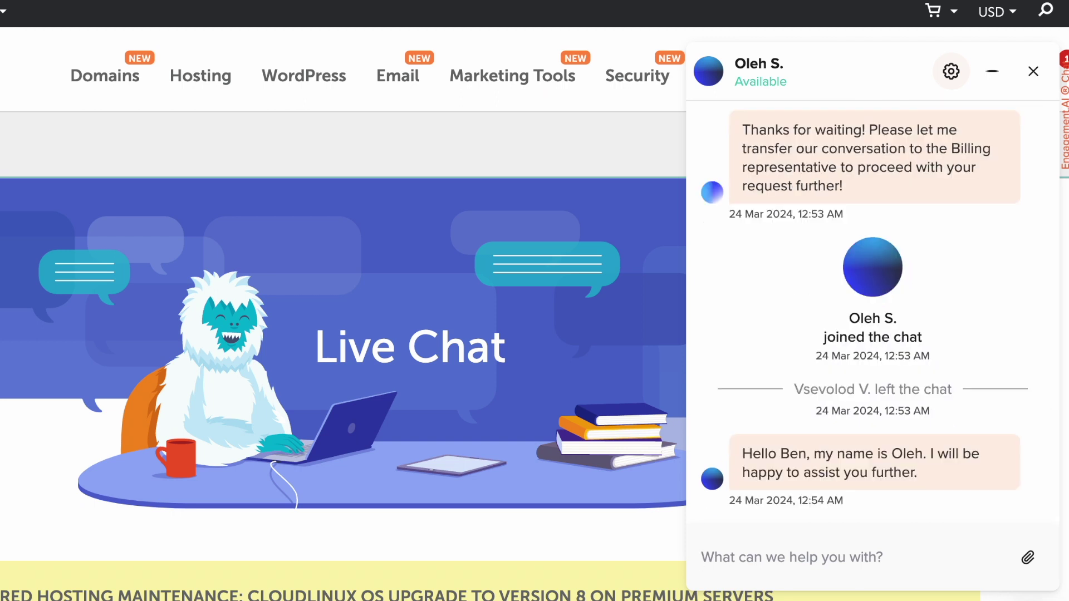
pyautogui.write('hi Oleh')
# - Greet Billing agent Oleh and explain the reason for cancelling
pyautogui.press('Return')
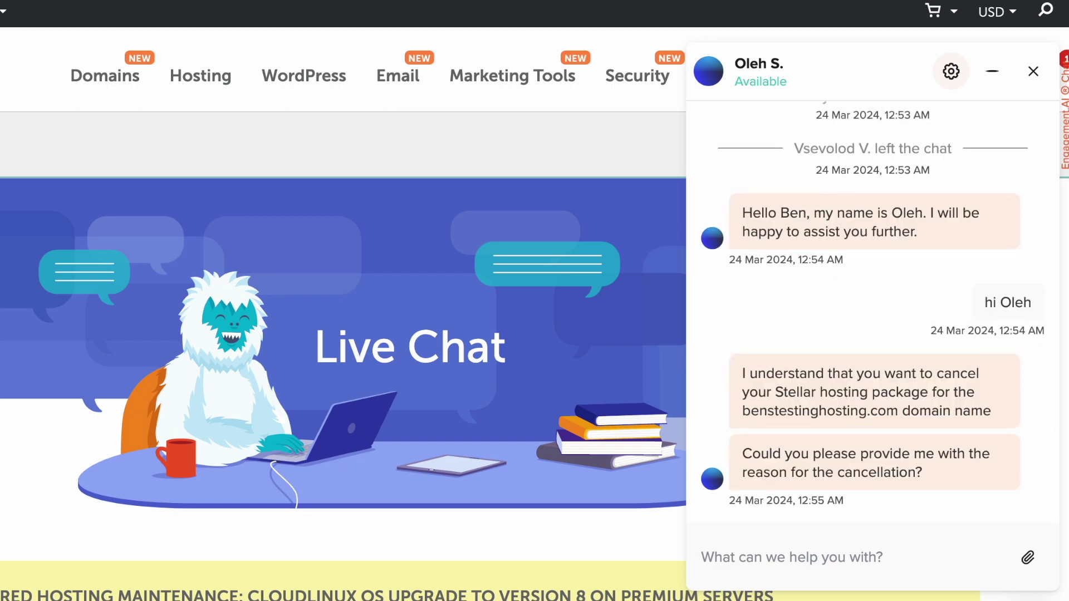
pyautogui.write('I donn')
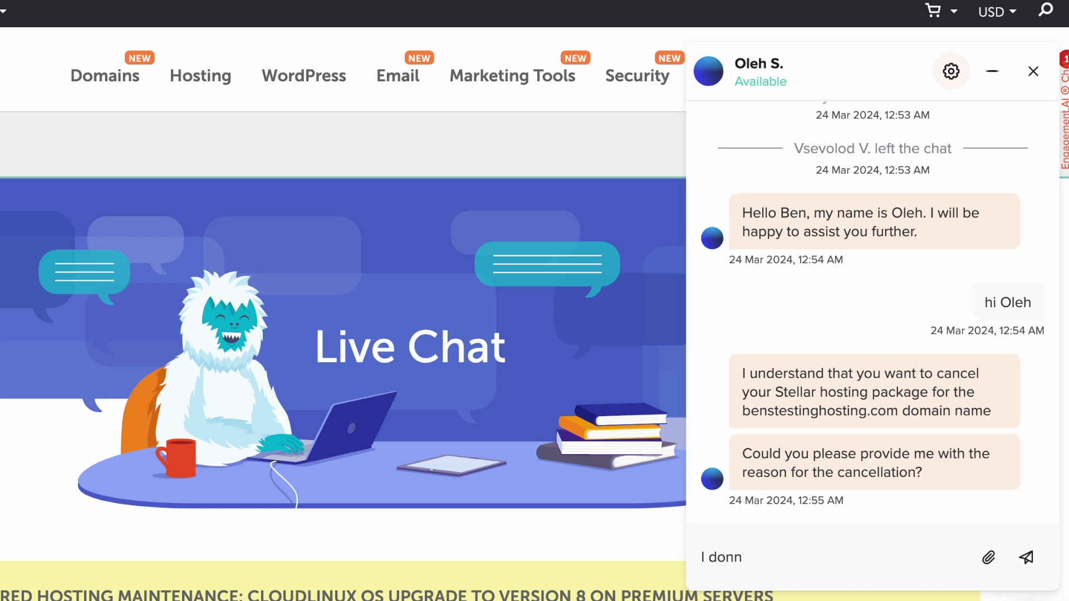
pyautogui.write('t need it')
pyautogui.press('Return')
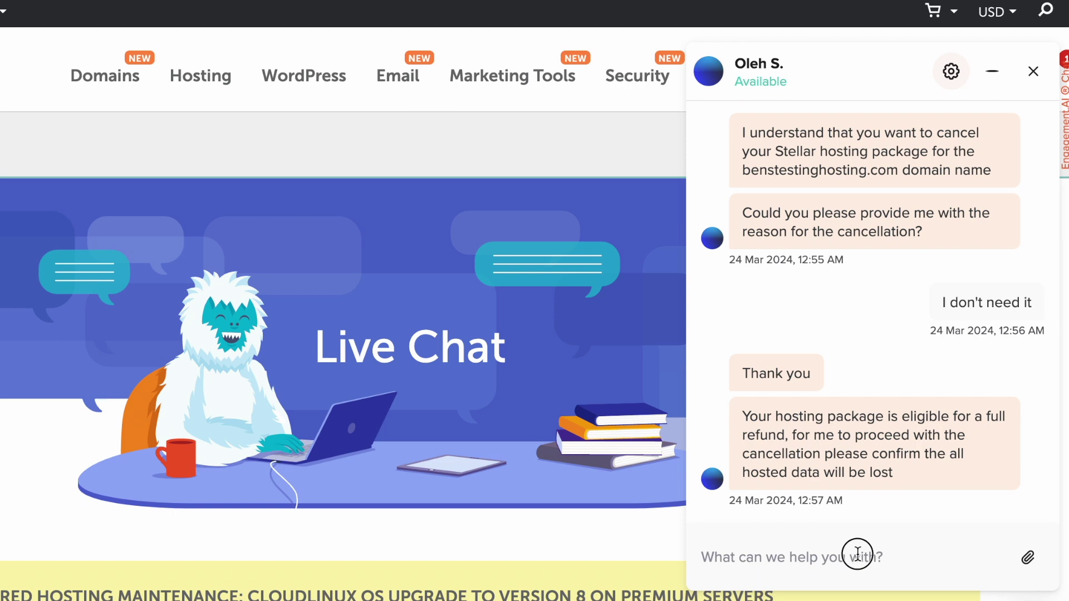
pyautogui.click(858, 554)
pyautogui.write('I already know, you can cancel my accou')
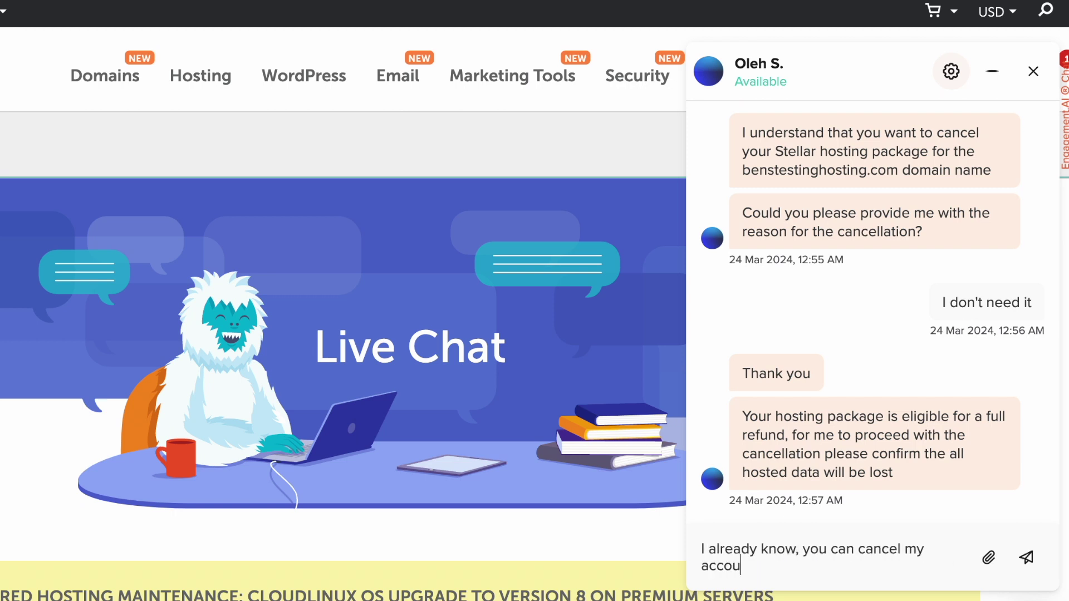
pyautogui.write('nt')
# - Confirm the cancellation can proceed, then thank the agent once the $34.88 refund is confirmed
pyautogui.press('Return')
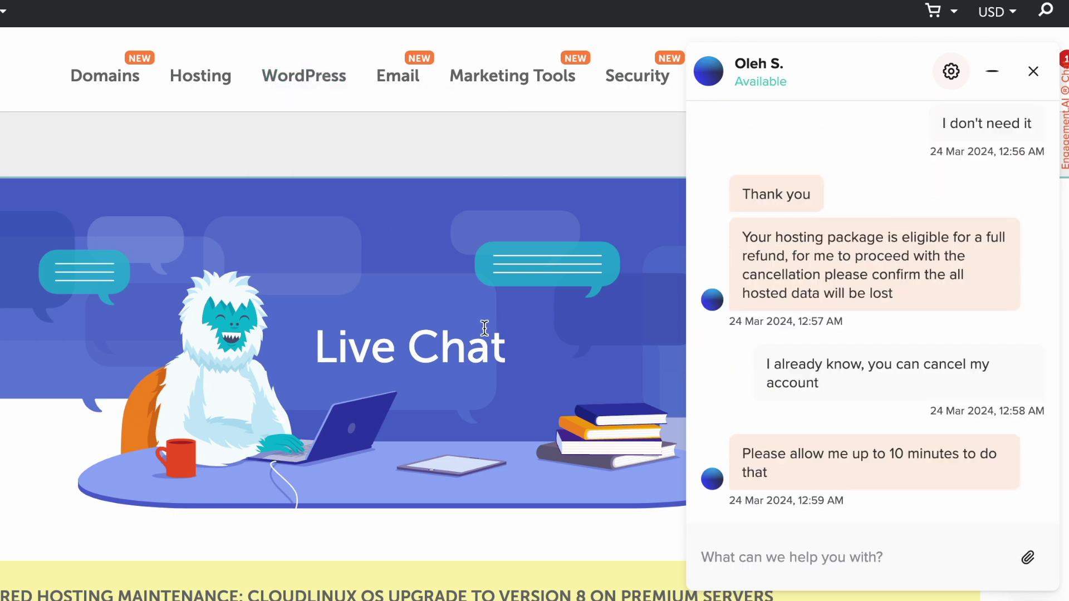
pyautogui.write('ta')
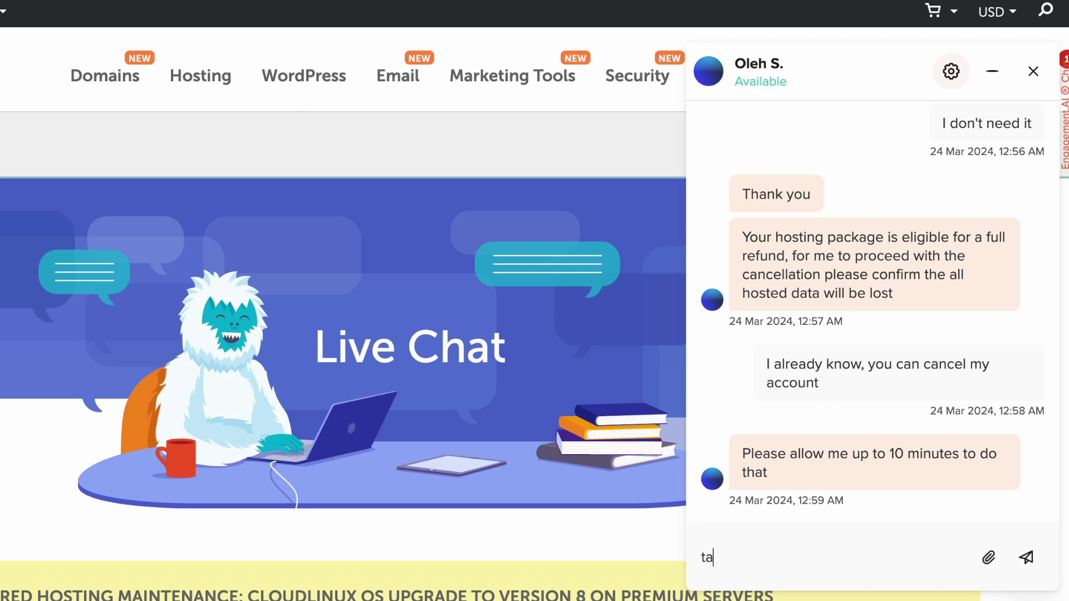
pyautogui.write('ke your time')
pyautogui.press('Return')
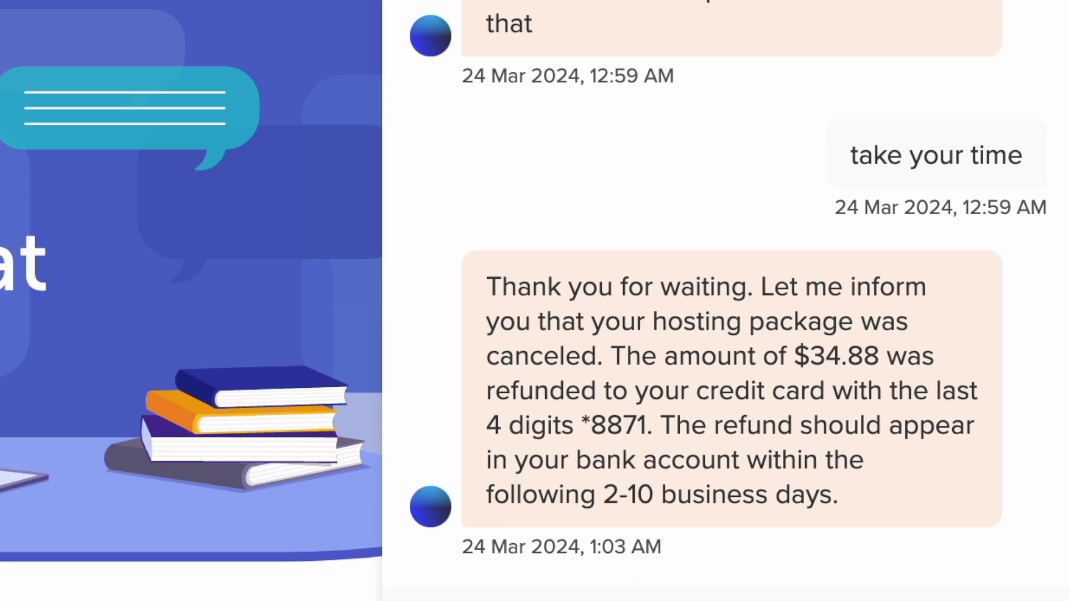
pyautogui.write('tha')
pyautogui.write('nk')
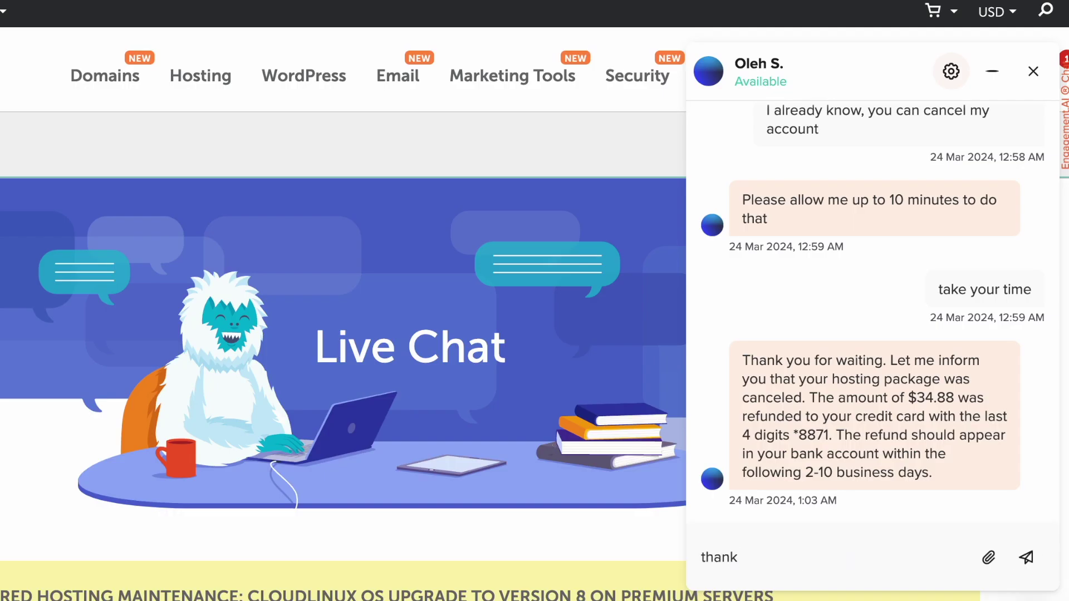
pyautogui.write(' you for your support')
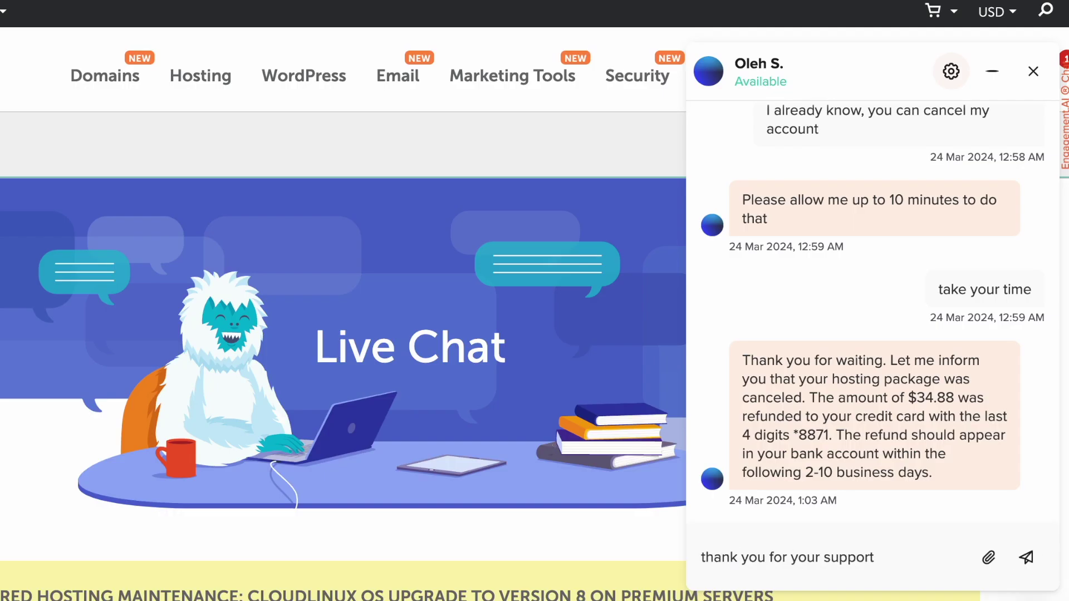
pyautogui.press('Return')
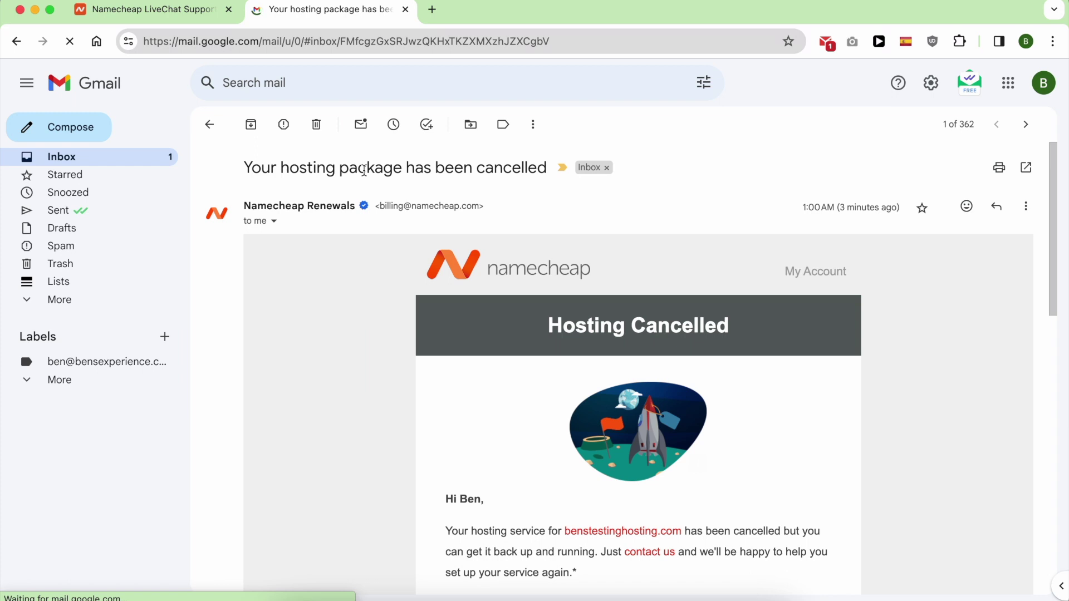
pyautogui.tripleClick(365, 170)
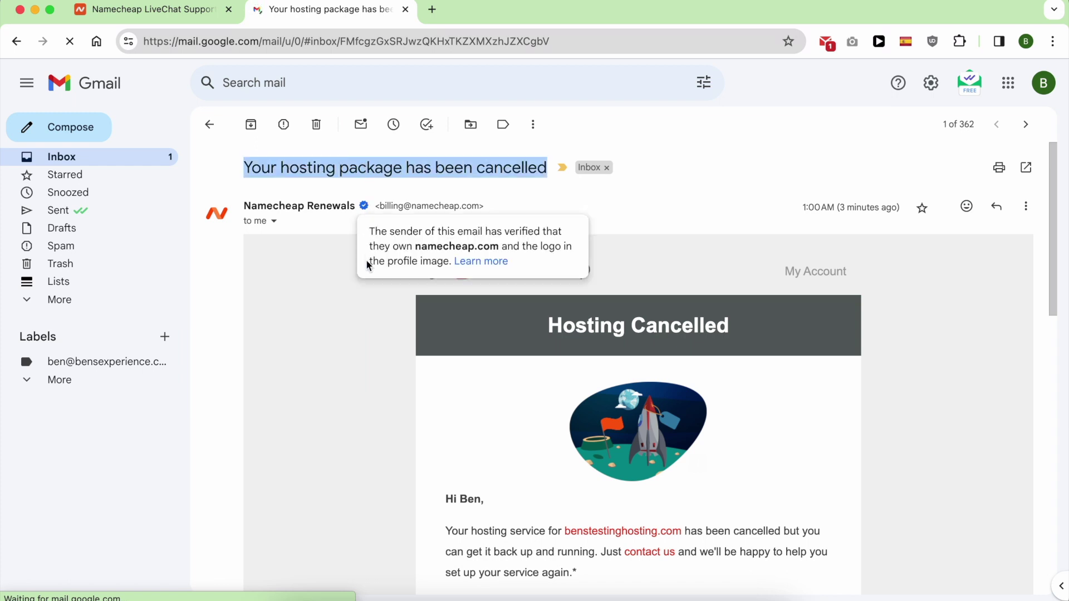
pyautogui.click(357, 339)
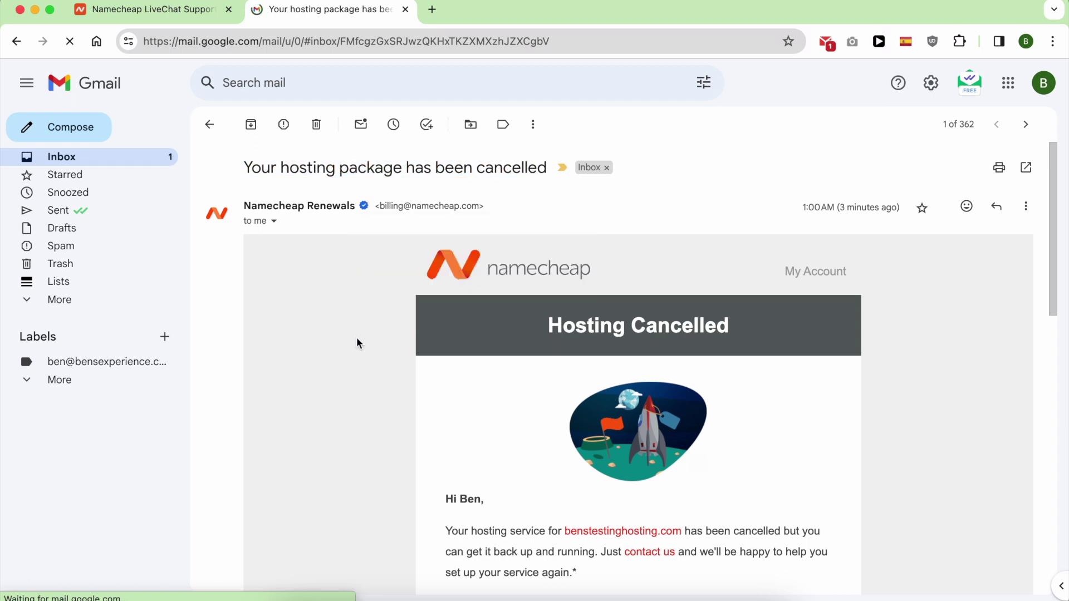